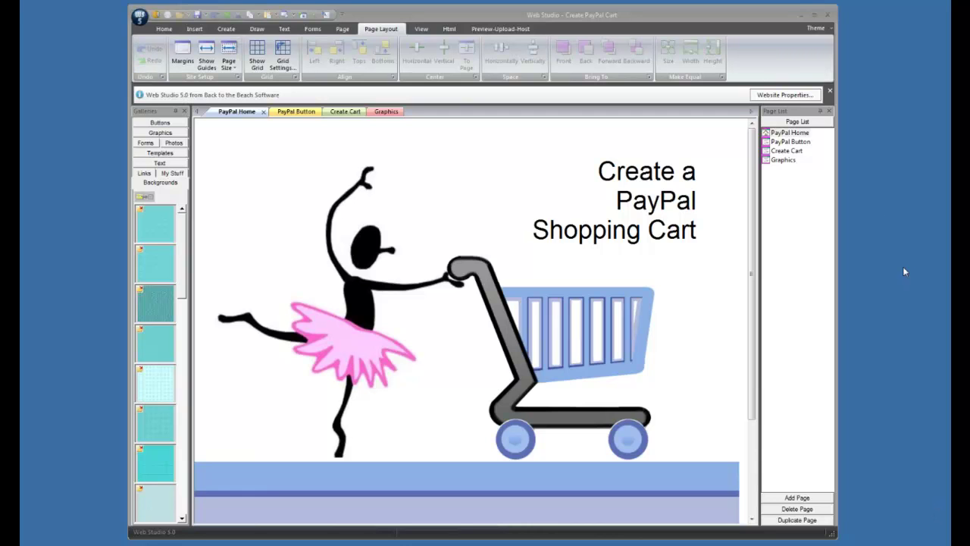
View the PayPal Button page, and open the Create Cart page.
left_click(788, 142)
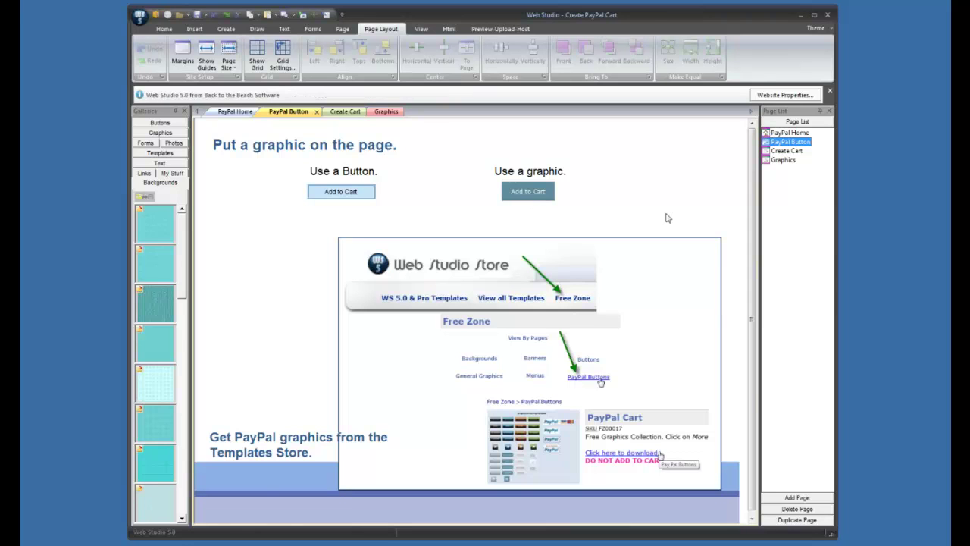
left_click(769, 152)
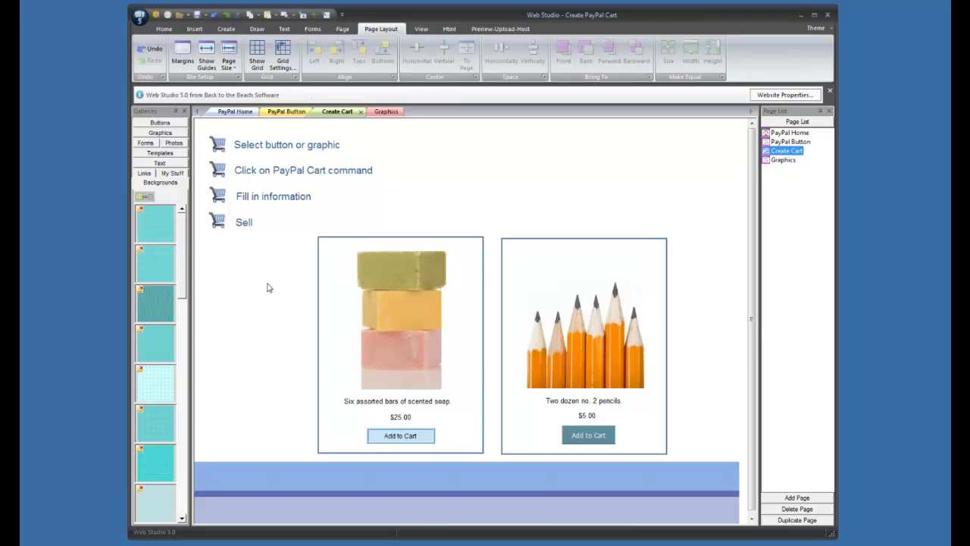
Set up a PayPal cart button from the soap's Add to Cart button, with product name Soap and price 25.00.
left_click(429, 440)
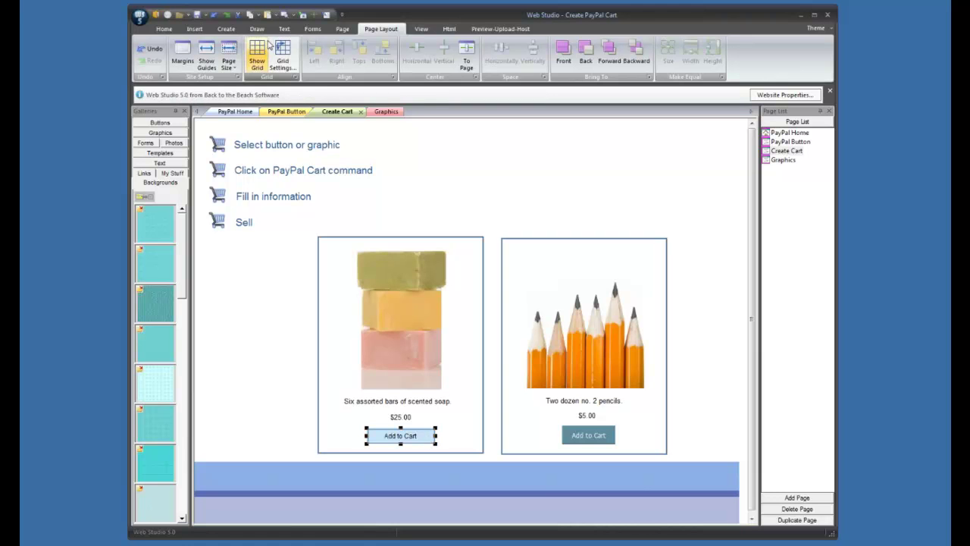
left_click(226, 29)
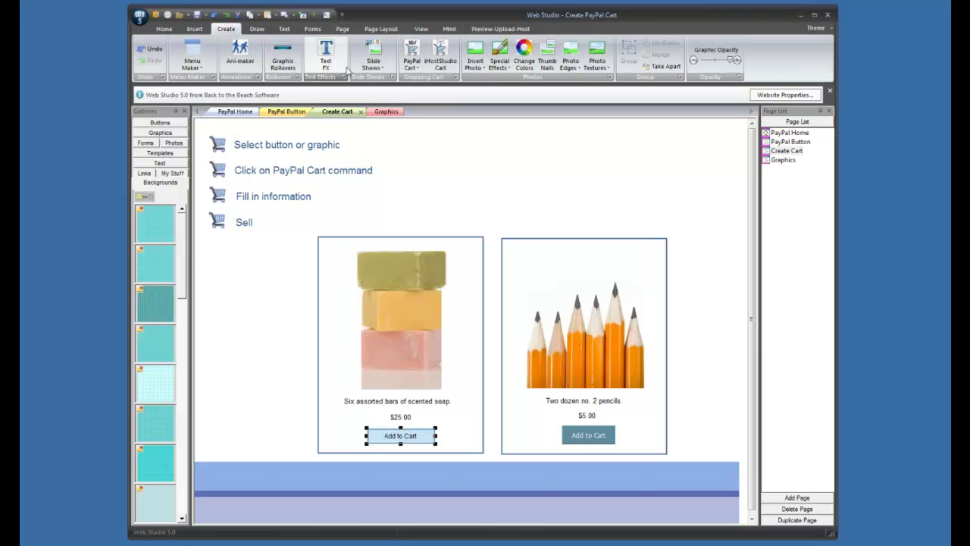
left_click(412, 53)
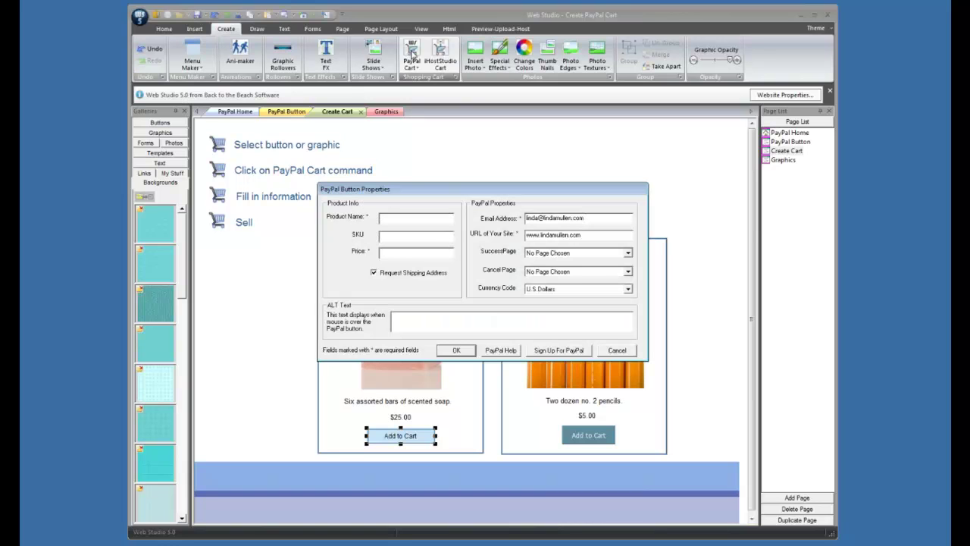
type("Soap")
left_click(386, 252)
type("25.00")
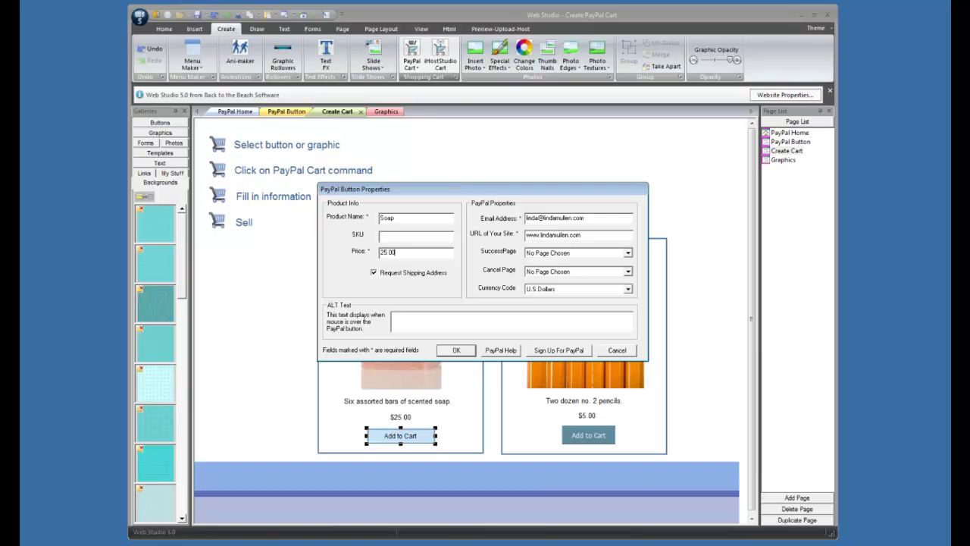
Check the Success Page and Cancel Page choices, keep No Page Chosen for both, and create the soap's PayPal button.
left_click(627, 255)
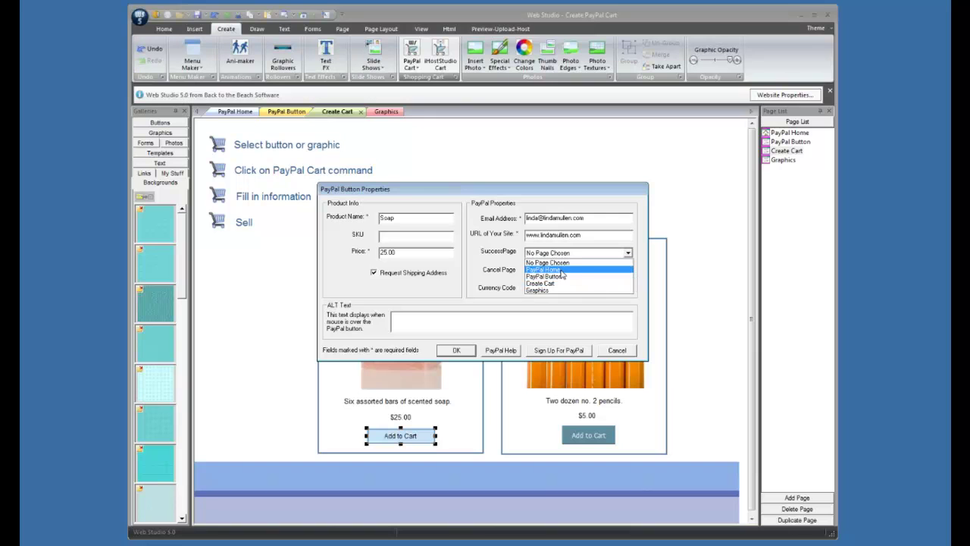
left_click(639, 256)
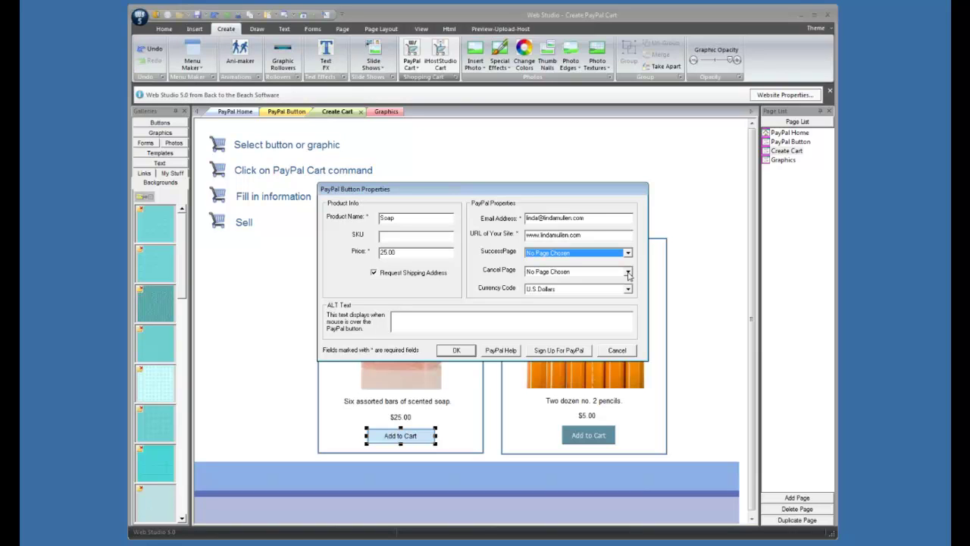
left_click(628, 273)
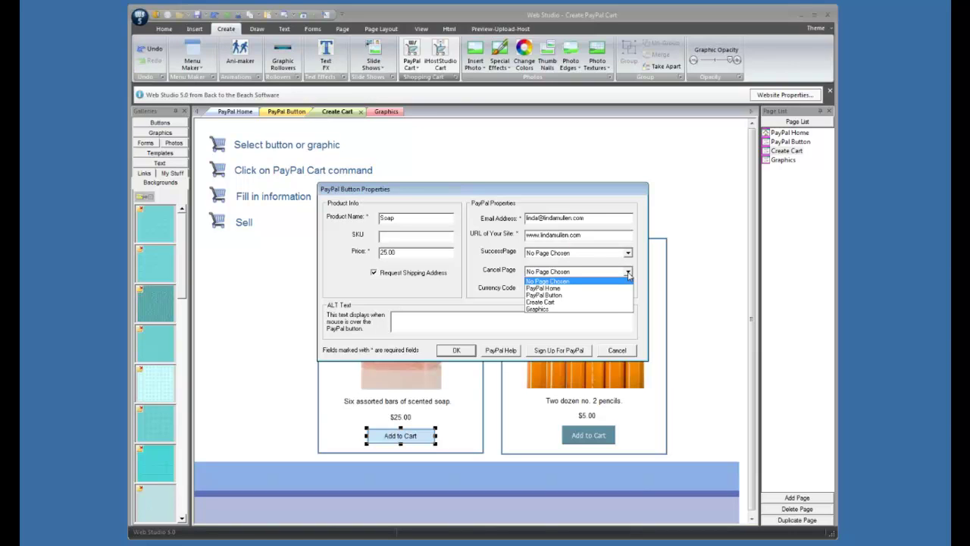
left_click(628, 273)
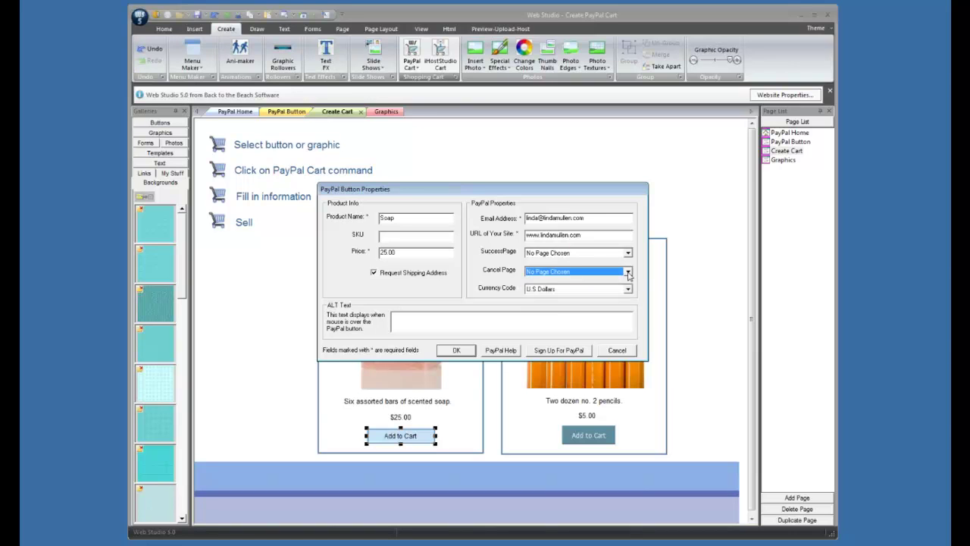
left_click(459, 350)
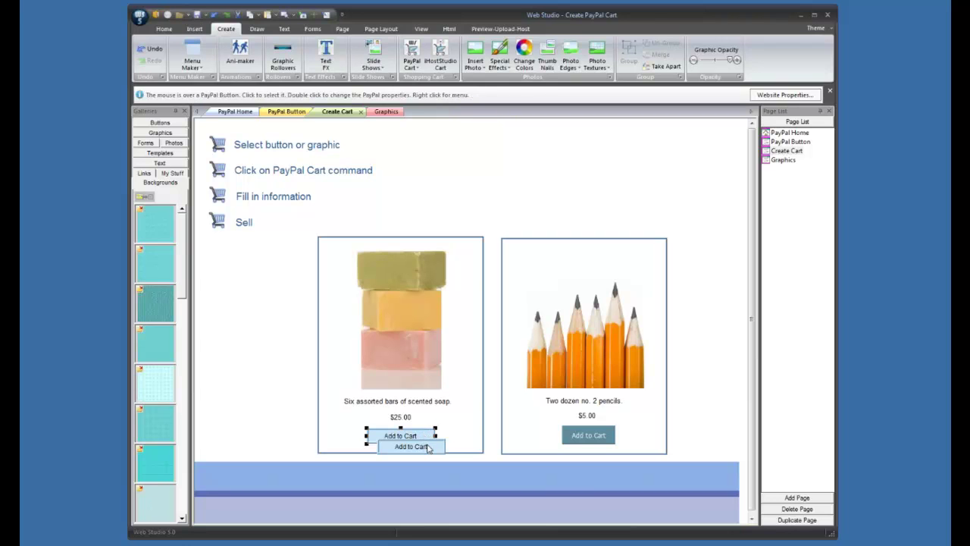
Move the original soap button outside the product box and place the new PayPal button under the $25.00 price.
left_click_drag(426, 436, 349, 368)
left_click_drag(301, 318, 262, 308)
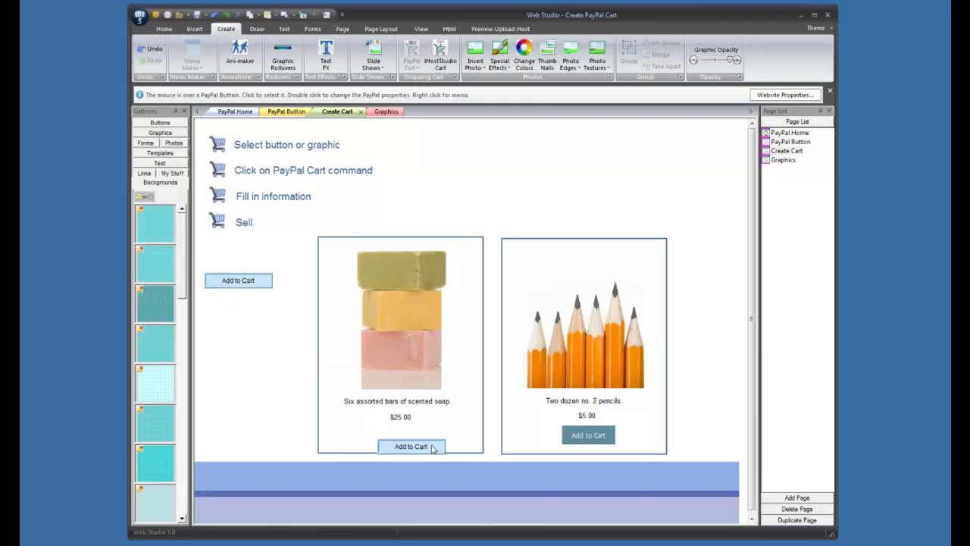
left_click_drag(436, 447, 419, 438)
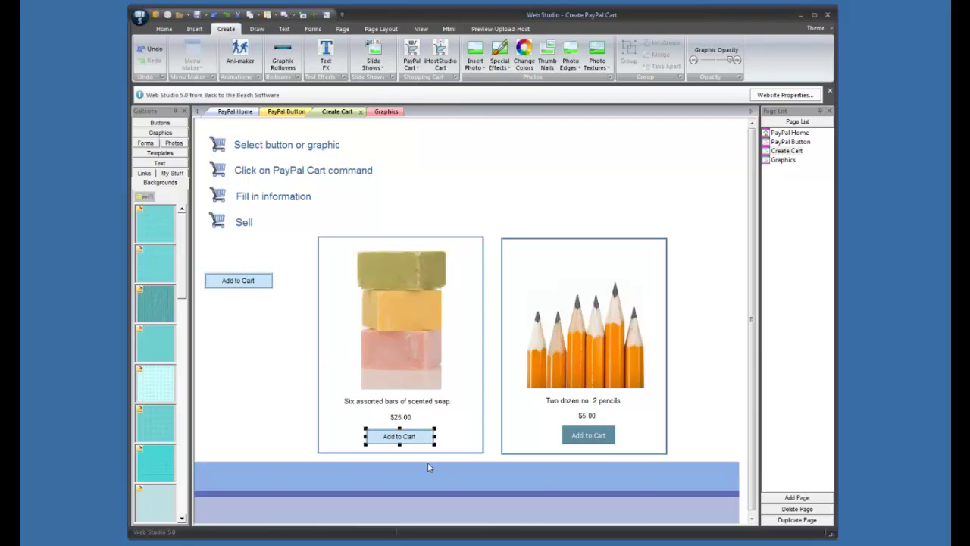
left_click(427, 466)
Compare the properties of the original rollover button with those of the soap's PayPal button.
double_click(227, 282)
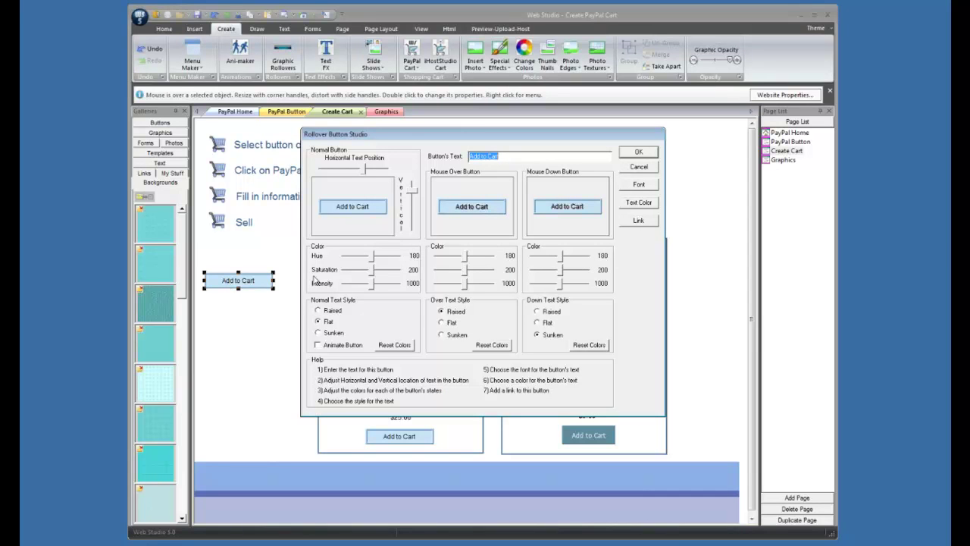
left_click(635, 154)
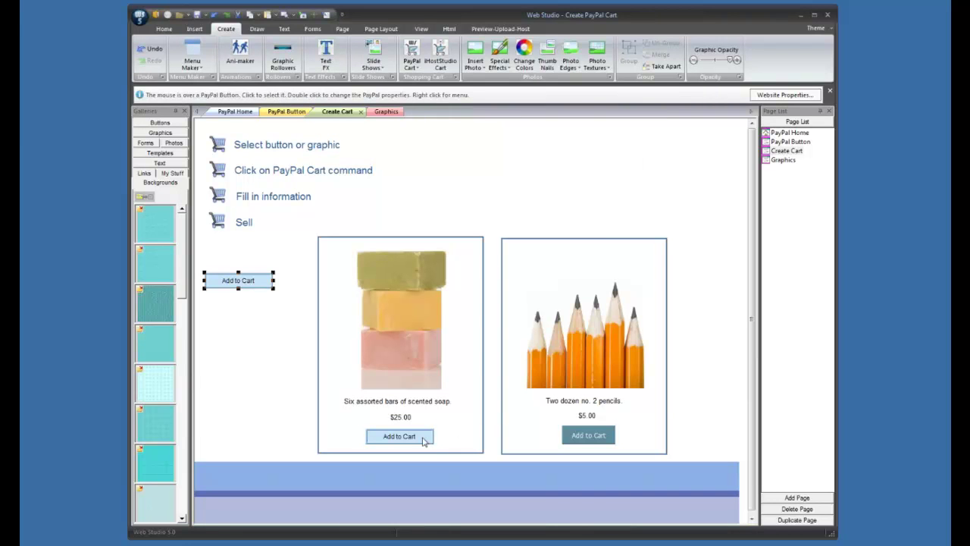
double_click(400, 437)
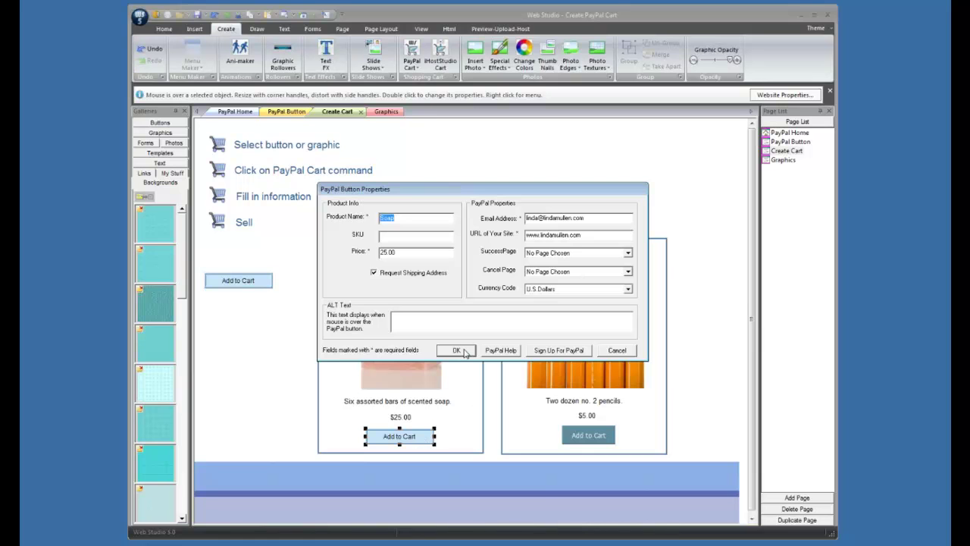
left_click(457, 350)
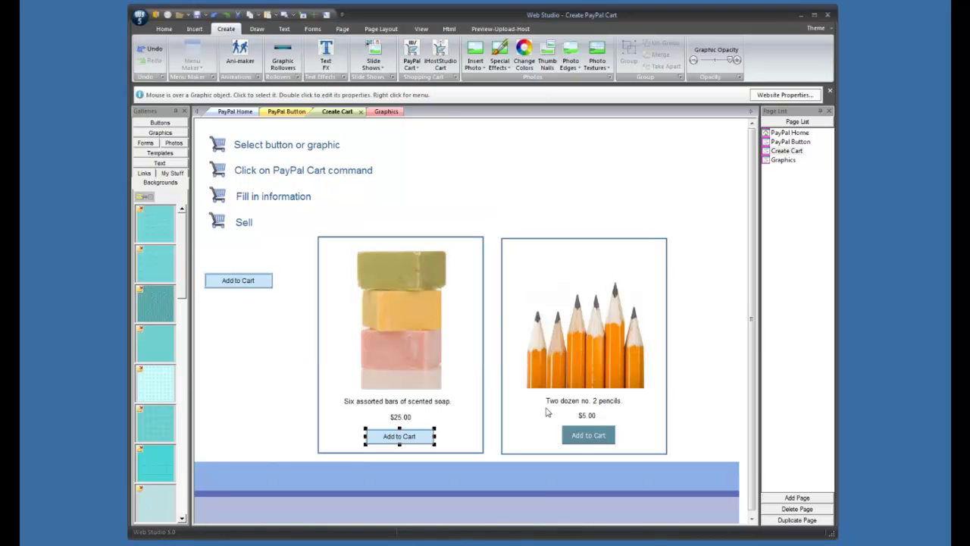
Create a PayPal cart button from the pencils' Add to Cart graphic, with product name Pencils and price 5.00.
left_click(606, 437)
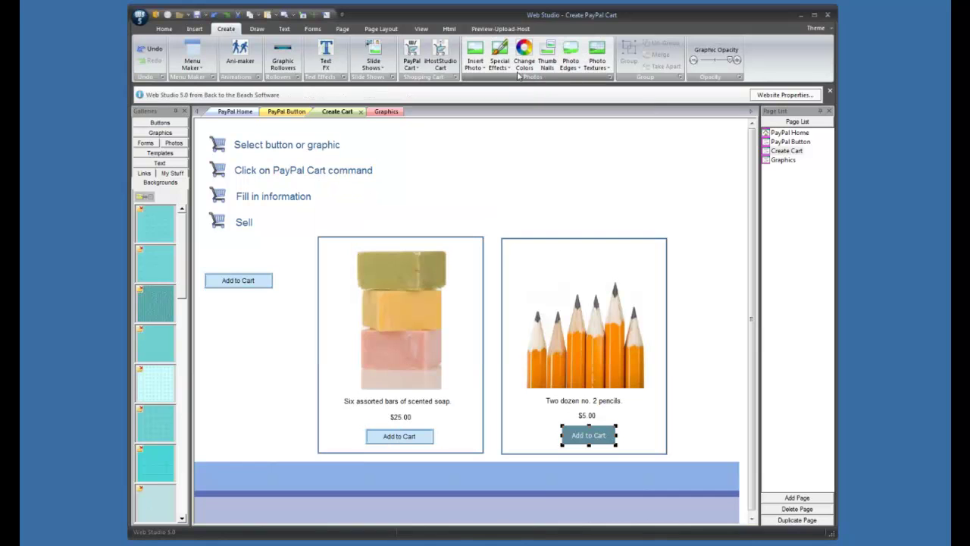
left_click(411, 57)
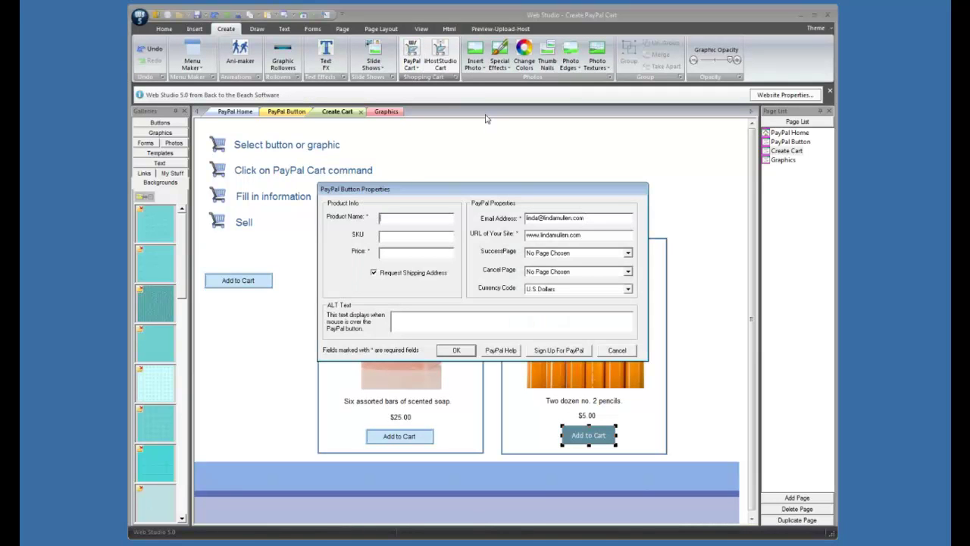
type("Pencils")
type("5.00")
left_click(461, 351)
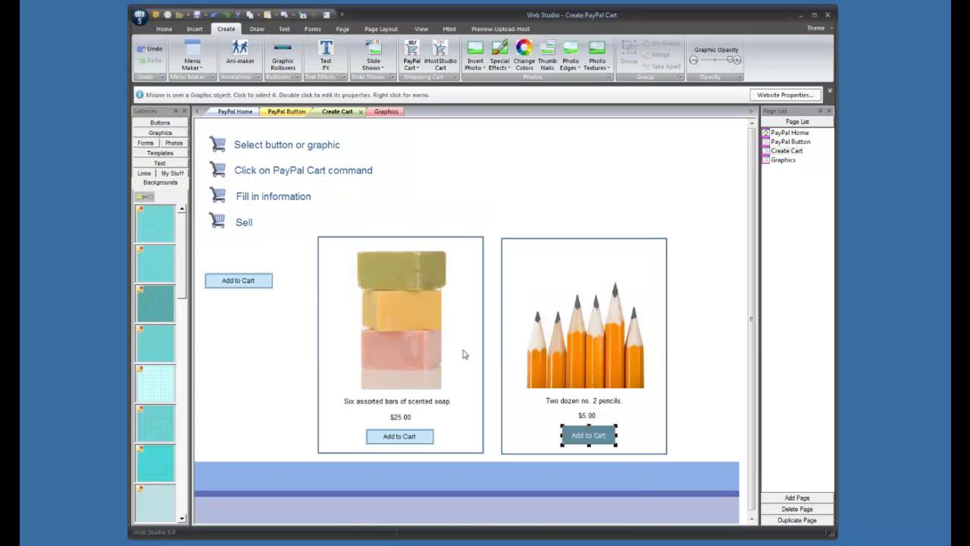
Move the original pencils graphic below the spare soap button, place its PayPal copy under the $5.00 price, and check the copy's properties.
mouse_move(569, 432)
left_mouse_down()
mouse_move(212, 304)
mouse_move(222, 300)
left_mouse_up()
left_click_drag(605, 458, 585, 439)
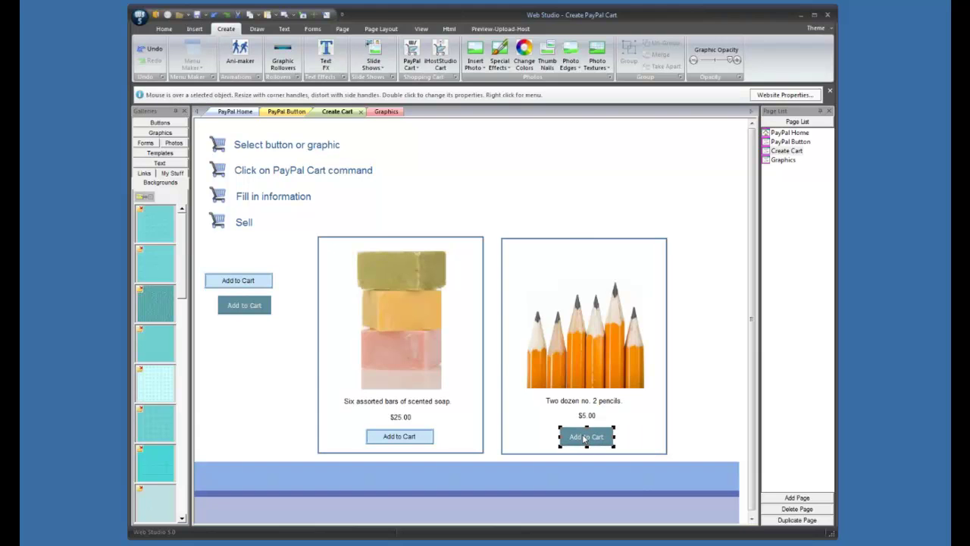
double_click(585, 437)
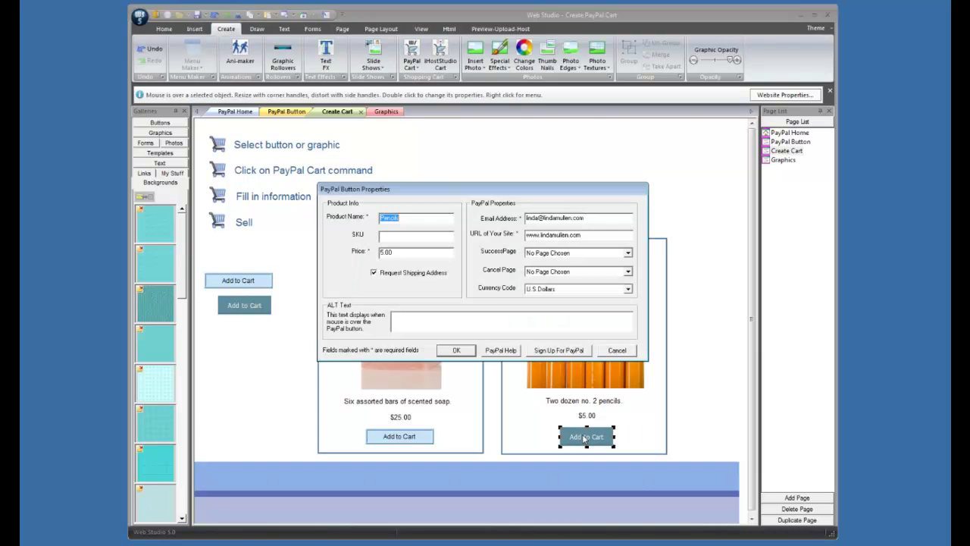
left_click(458, 350)
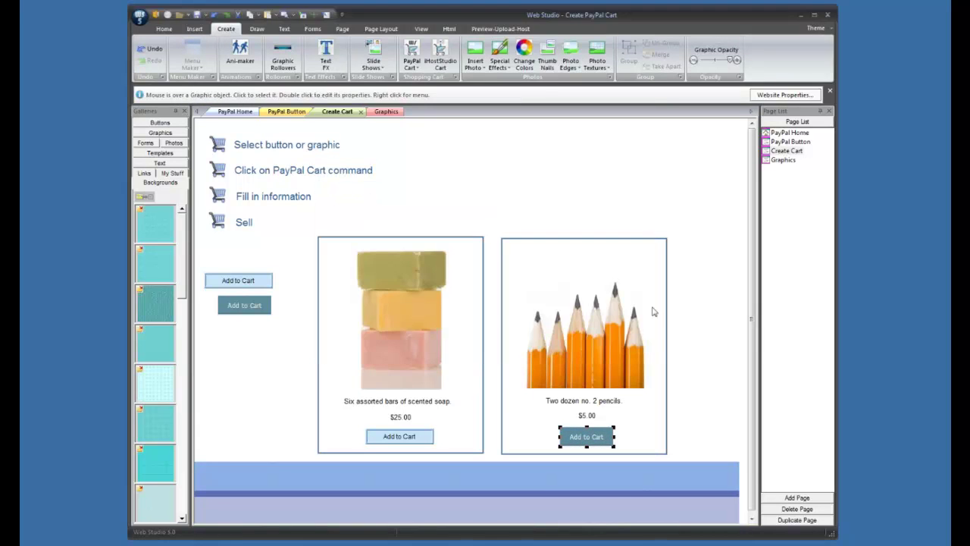
Save the website and preview the Create Cart page in the browser with blocked content allowed.
left_click(199, 16)
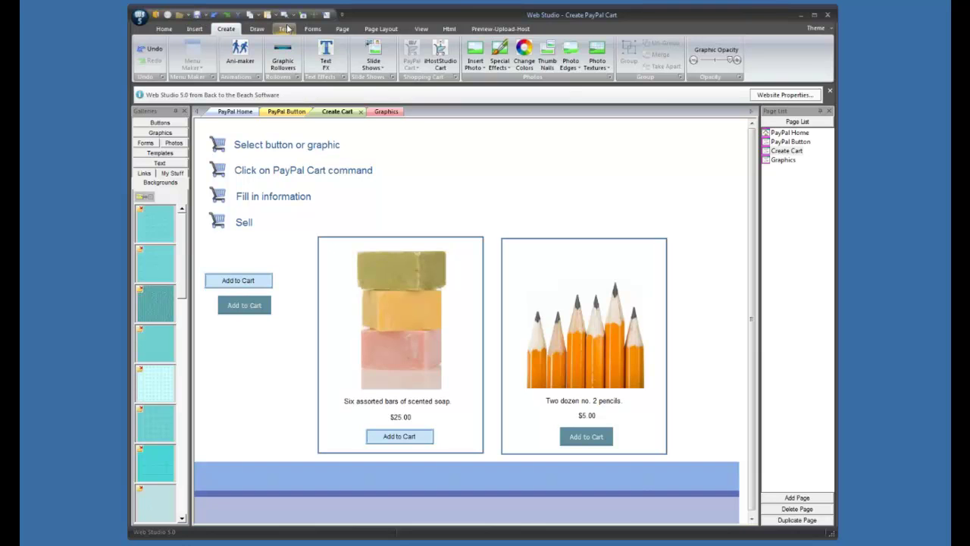
left_click(486, 31)
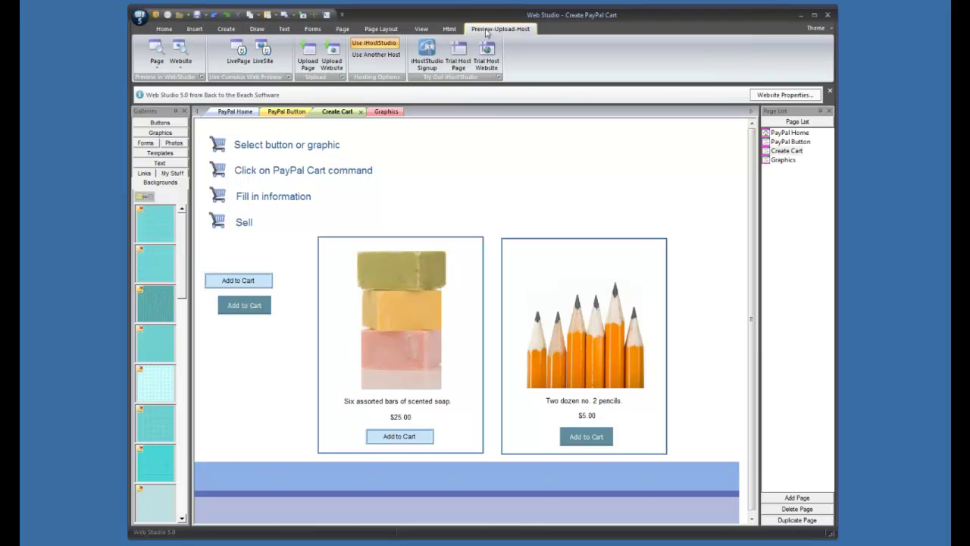
left_click(157, 48)
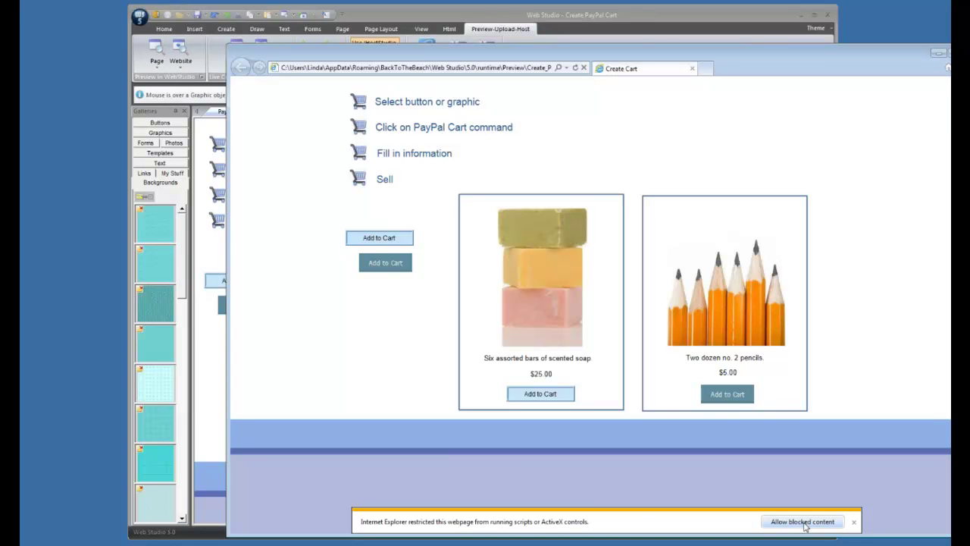
left_click(805, 525)
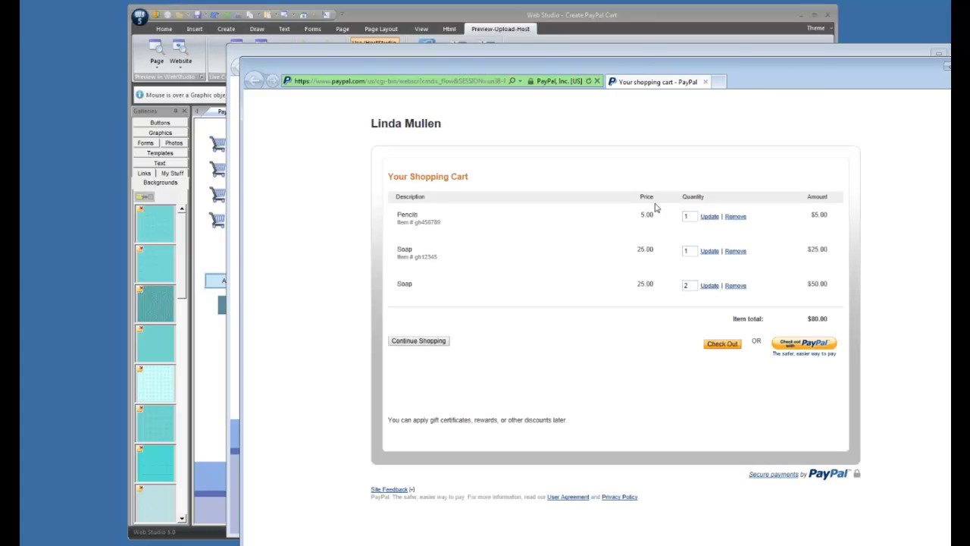
Examine the PayPal shopping cart and close its window to return to the Create Cart page preview.
left_click_drag(782, 70, 710, 46)
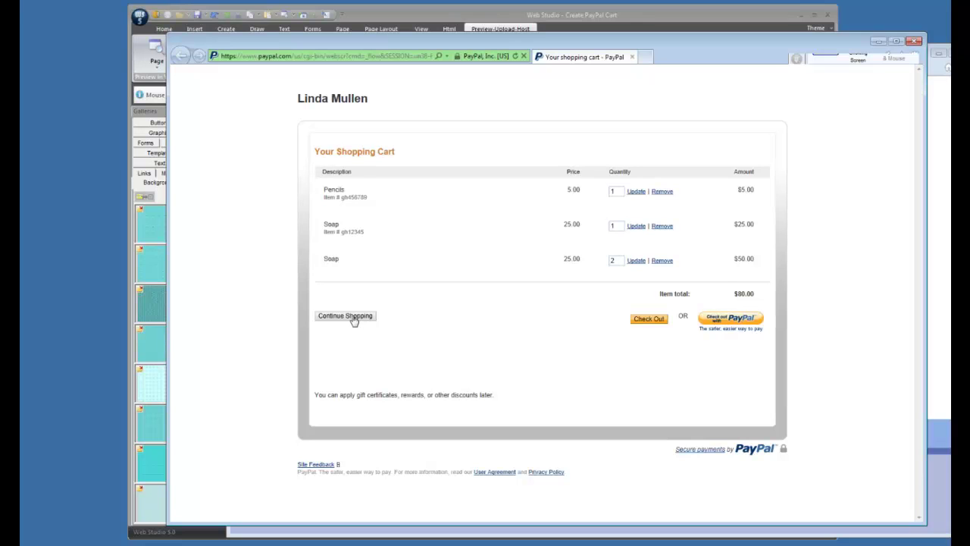
left_click(646, 324)
left_click_drag(831, 44, 720, 49)
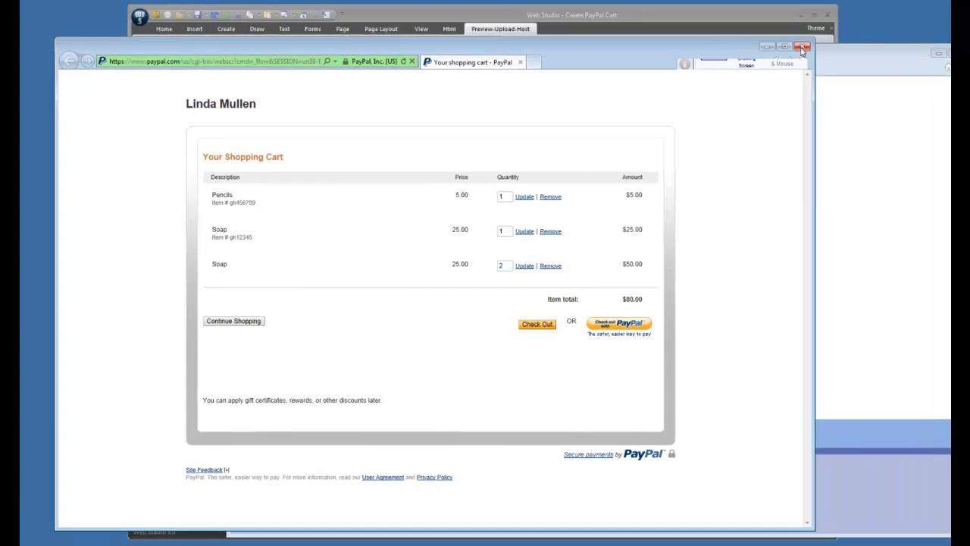
left_click(803, 47)
left_click_drag(804, 61, 675, 69)
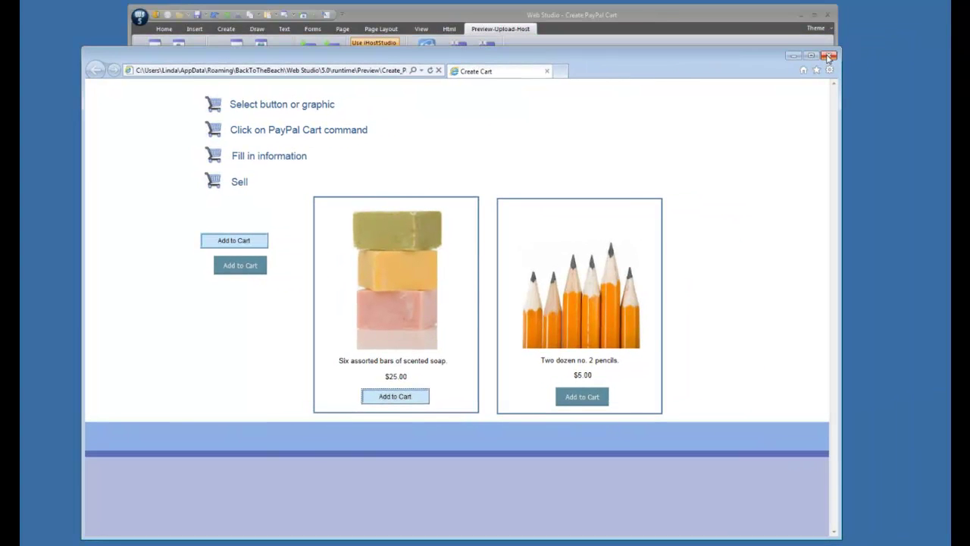